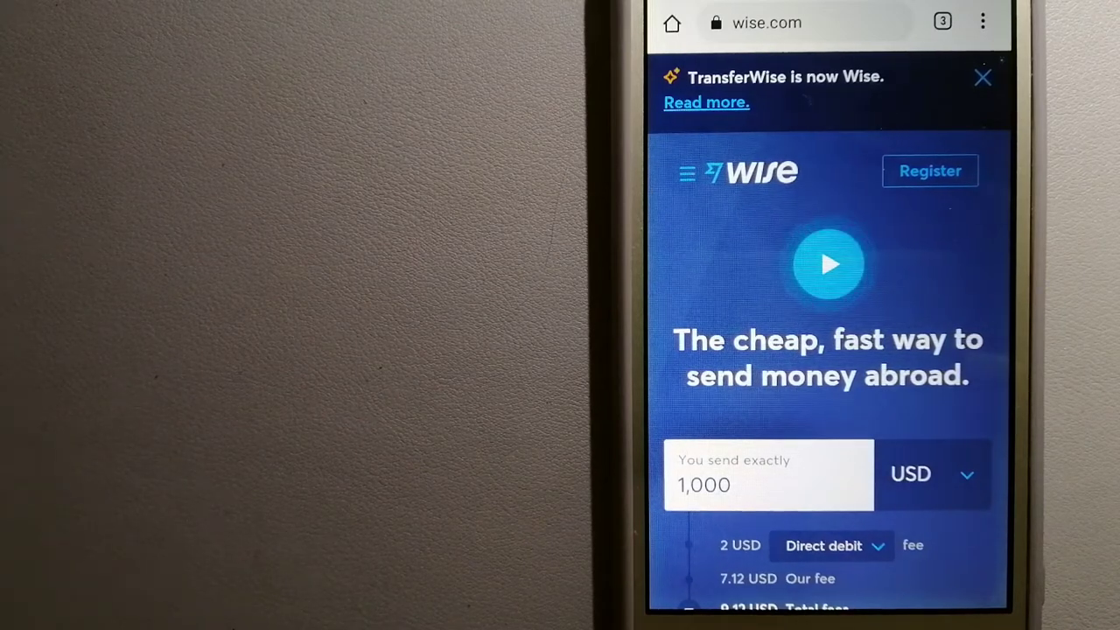
Show all open Chrome tabs after reviewing Wise's fees for sending 1,000 USD
click(940, 22)
Look over the PayPal tab, then return to the open-tabs overview
click(914, 175)
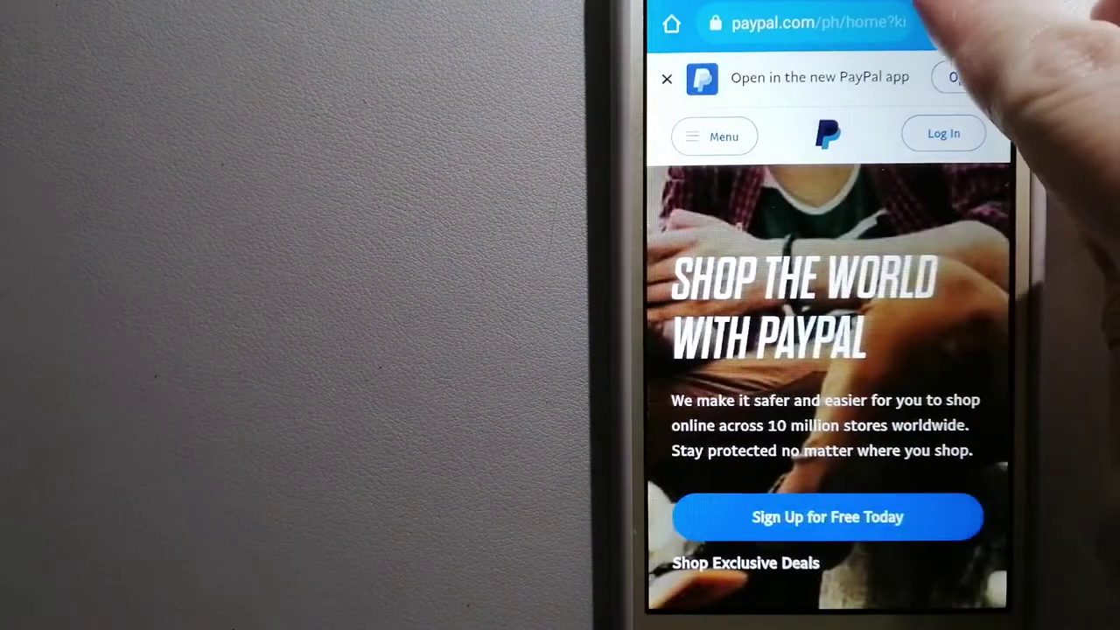
click(941, 21)
Open the CurrencyFair 'Send Money' tab at currencyfair.com
click(739, 402)
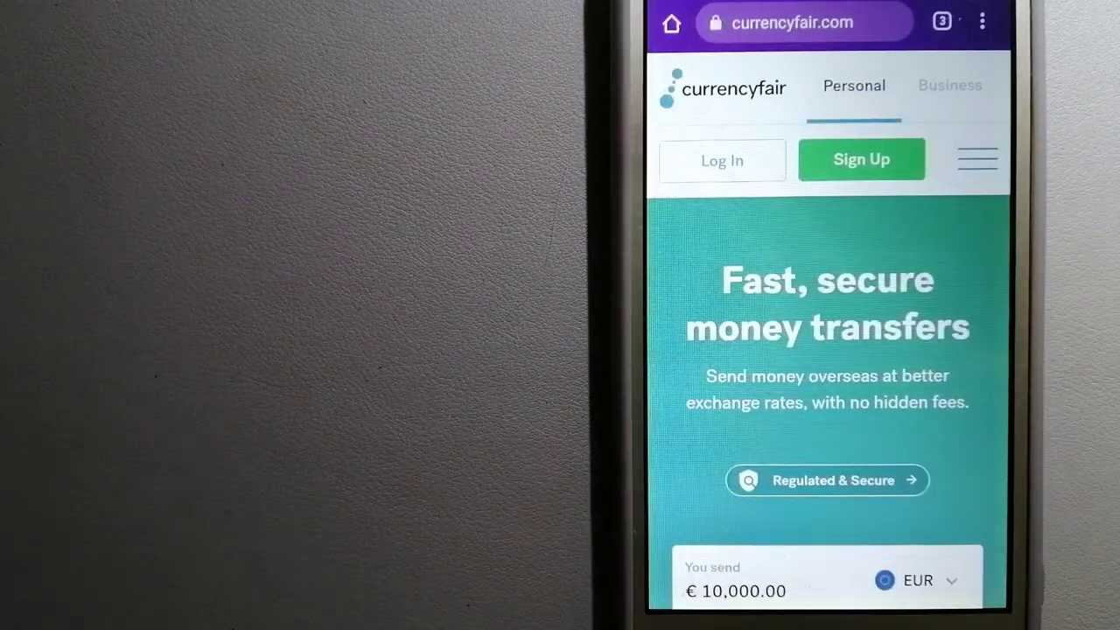